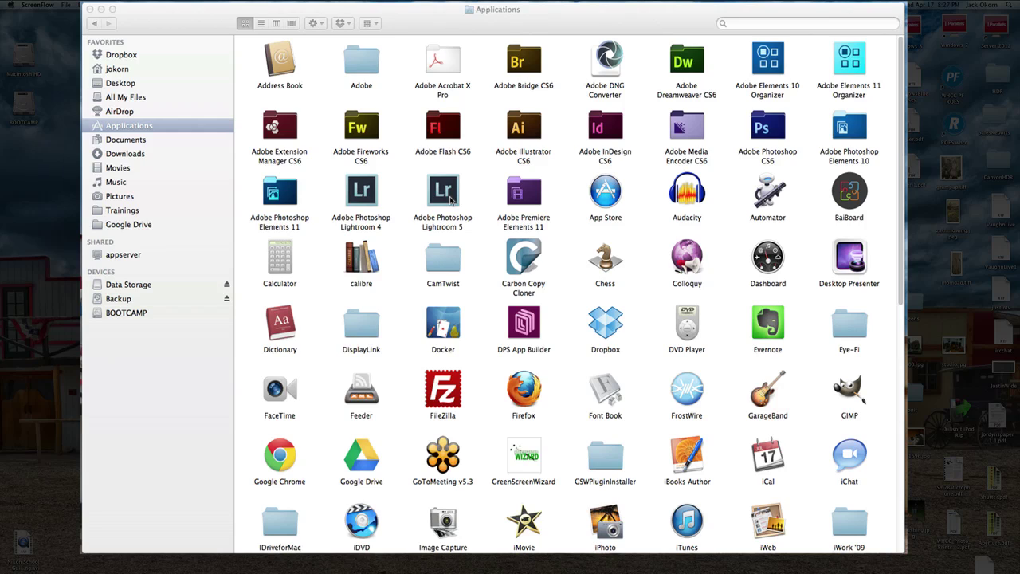
Open the Lightroom 5 package contents and go into its Contents > PlugIns folder.
click(497, 26)
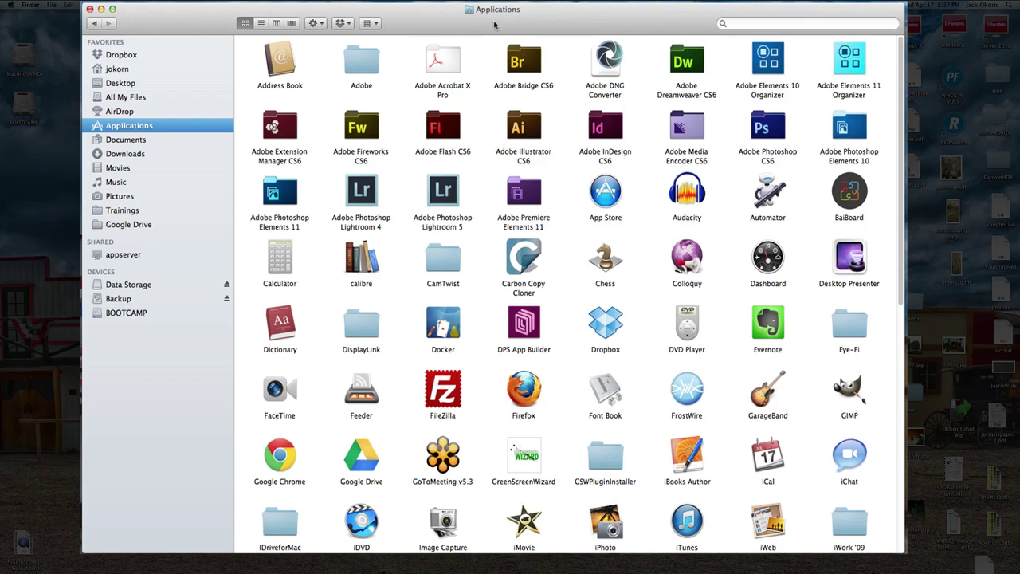
right_click(445, 193)
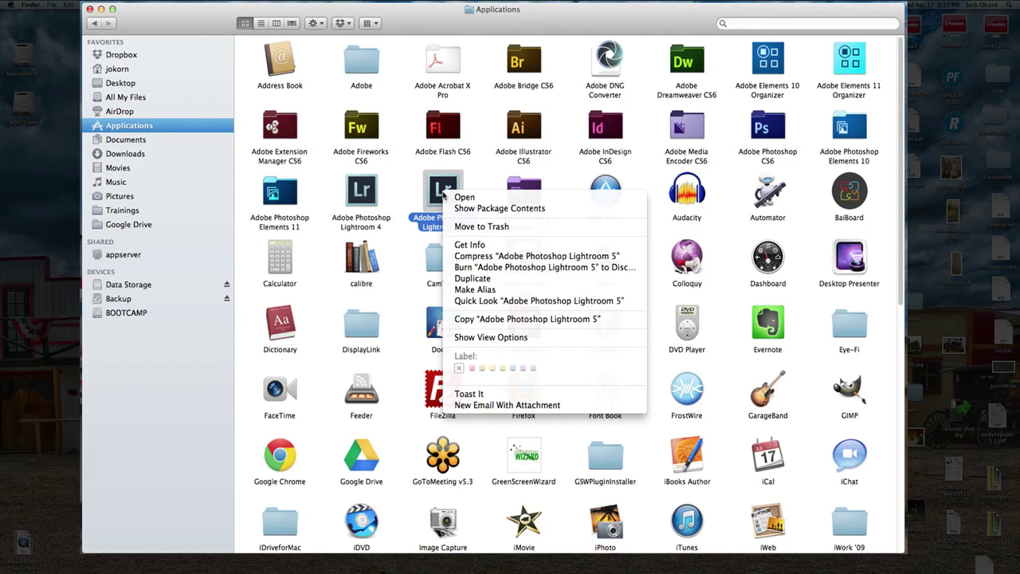
click(503, 209)
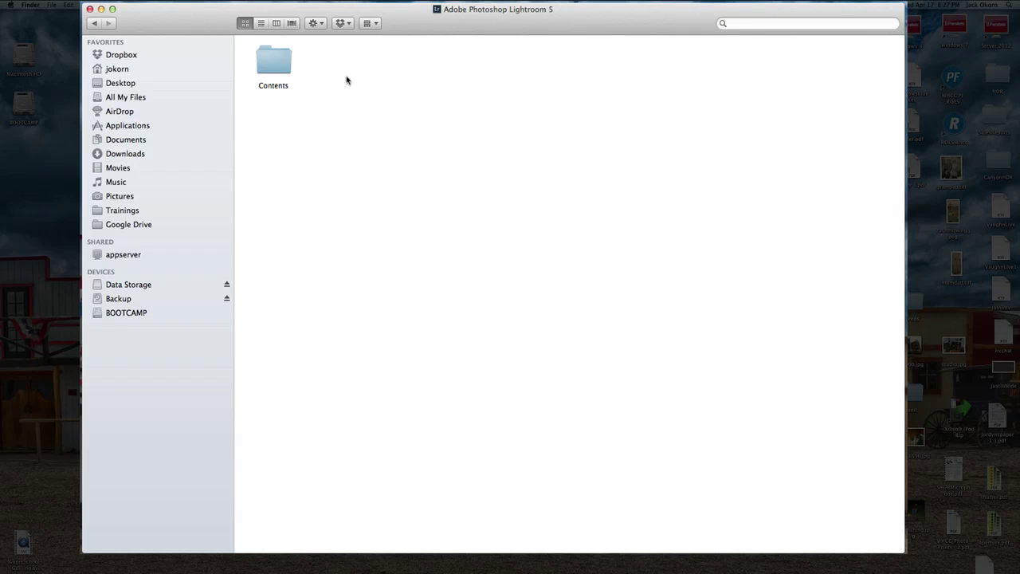
double_click(278, 68)
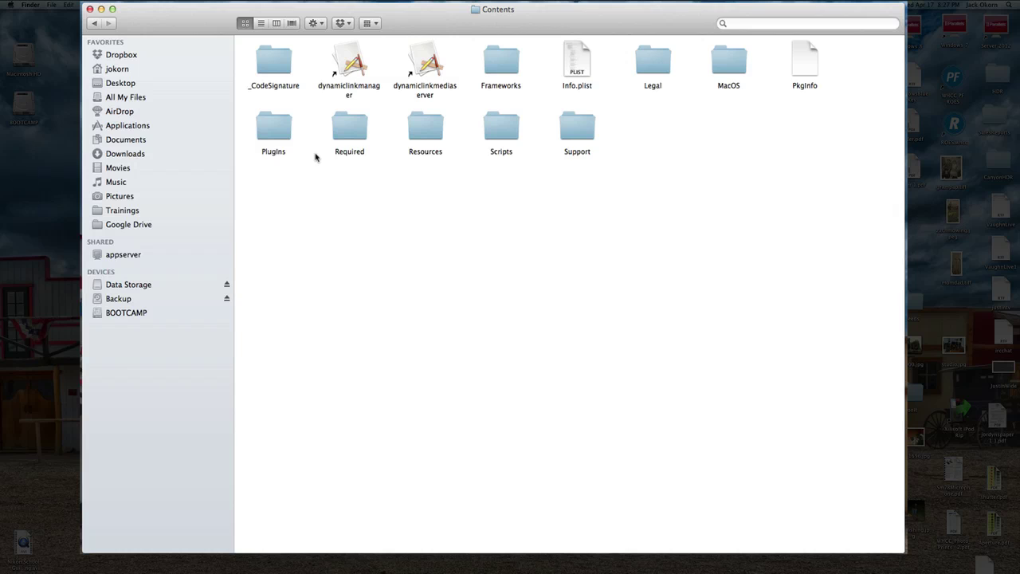
click(281, 133)
double_click(281, 133)
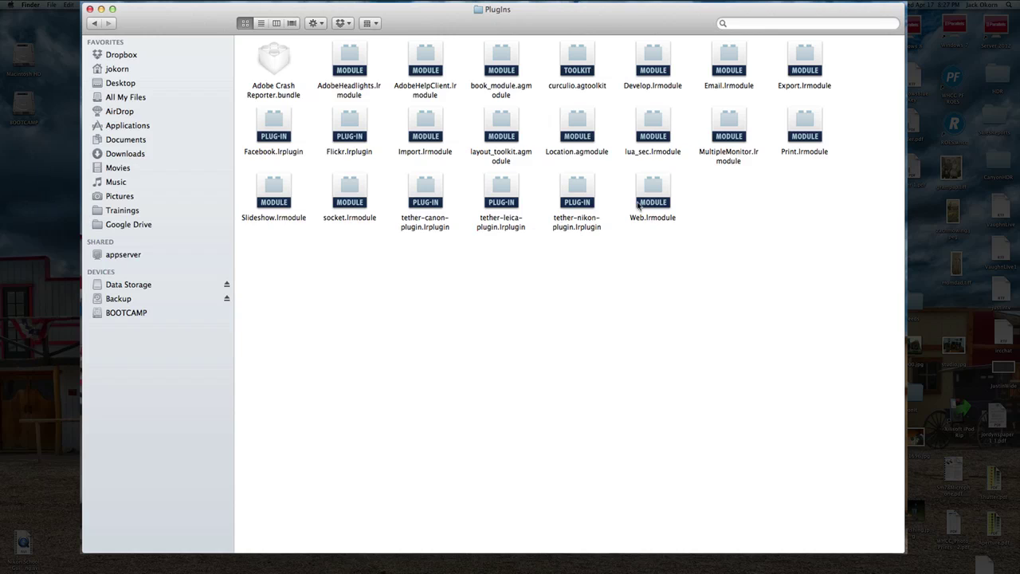
Copy tether-nikon-plugin.lrplugin from Lightroom 5's PlugIns folder.
right_click(583, 206)
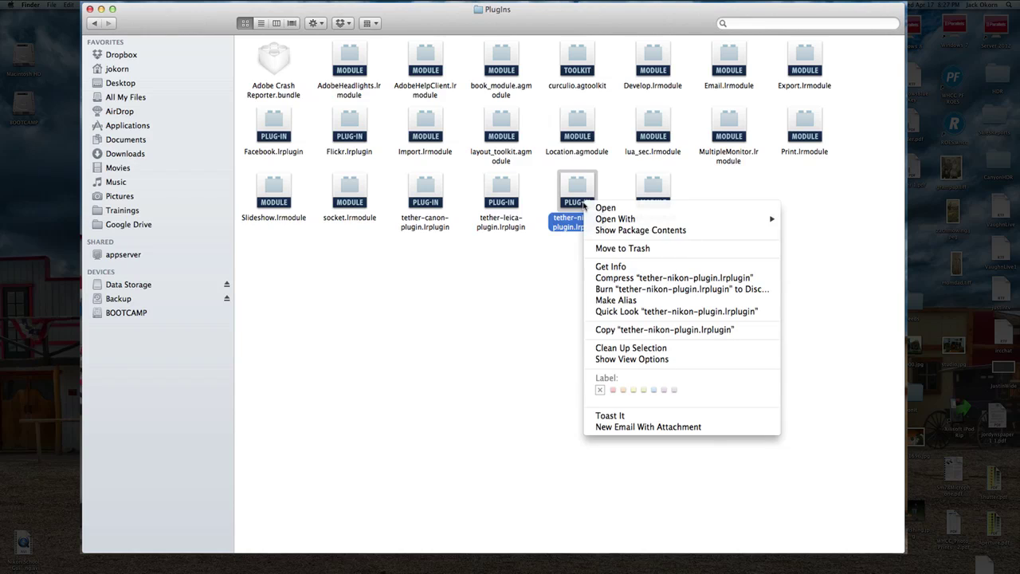
click(597, 329)
click(479, 330)
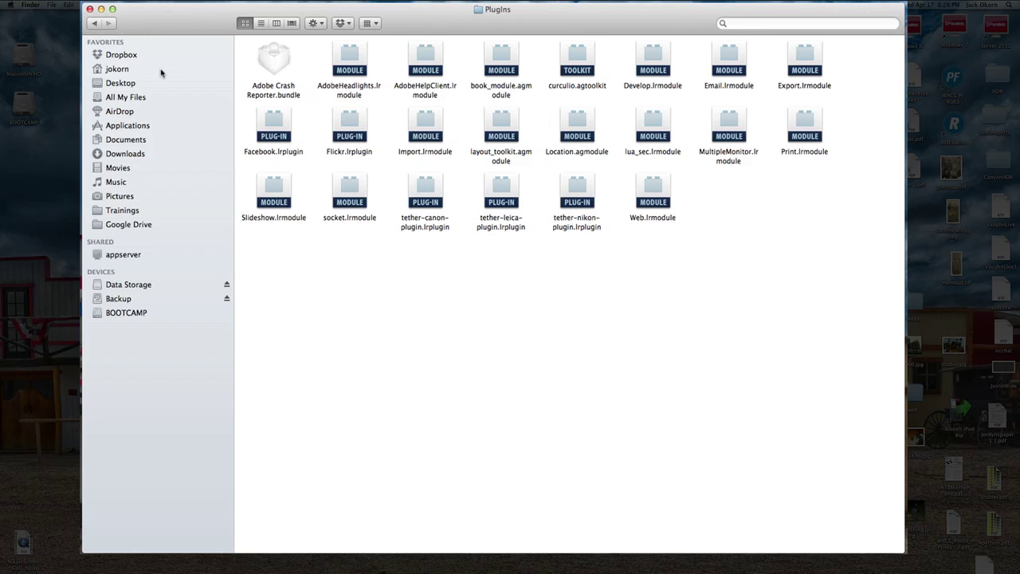
Return to Applications and show the package contents of Lightroom 4.
click(94, 24)
click(94, 24)
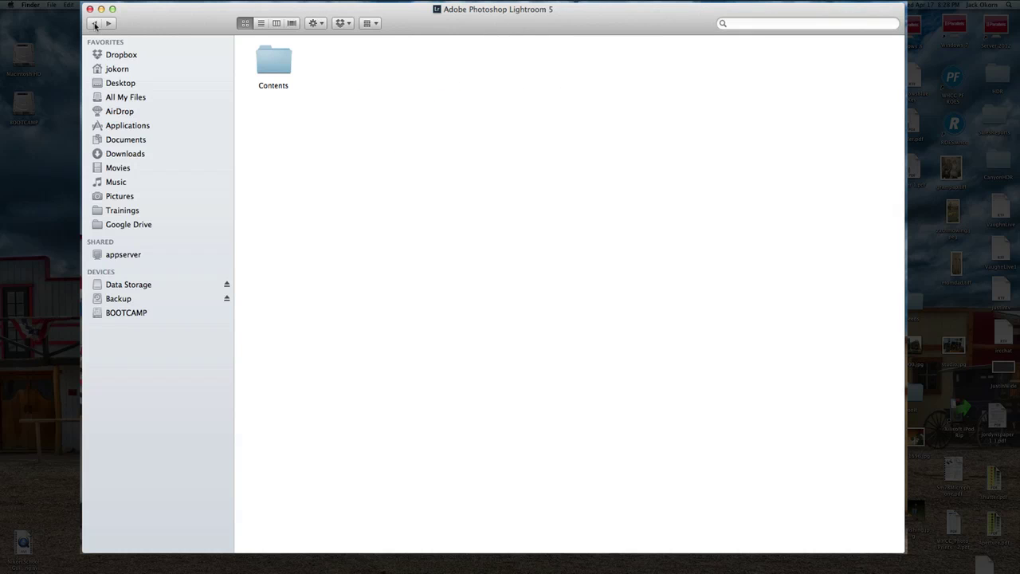
click(94, 24)
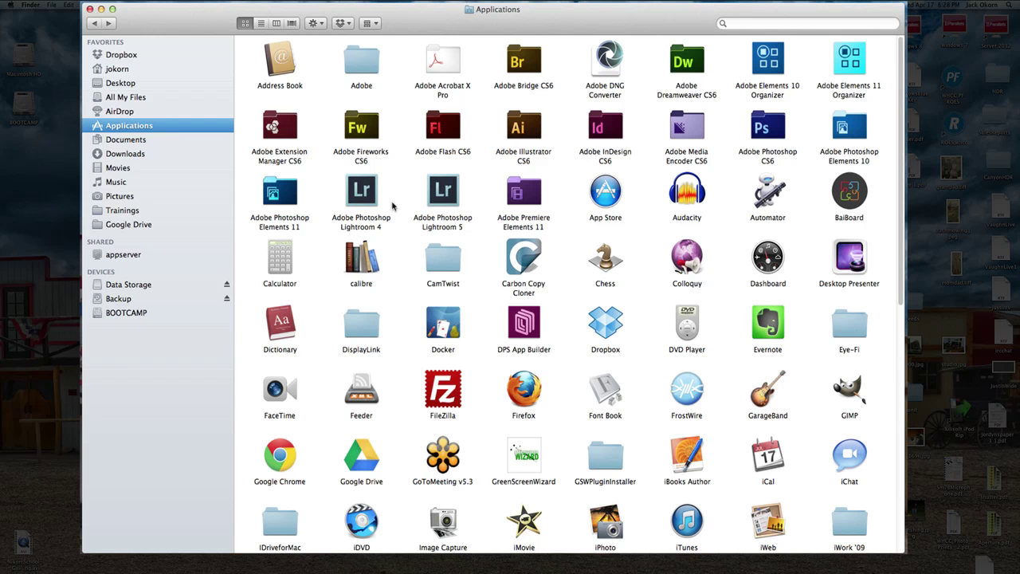
click(366, 196)
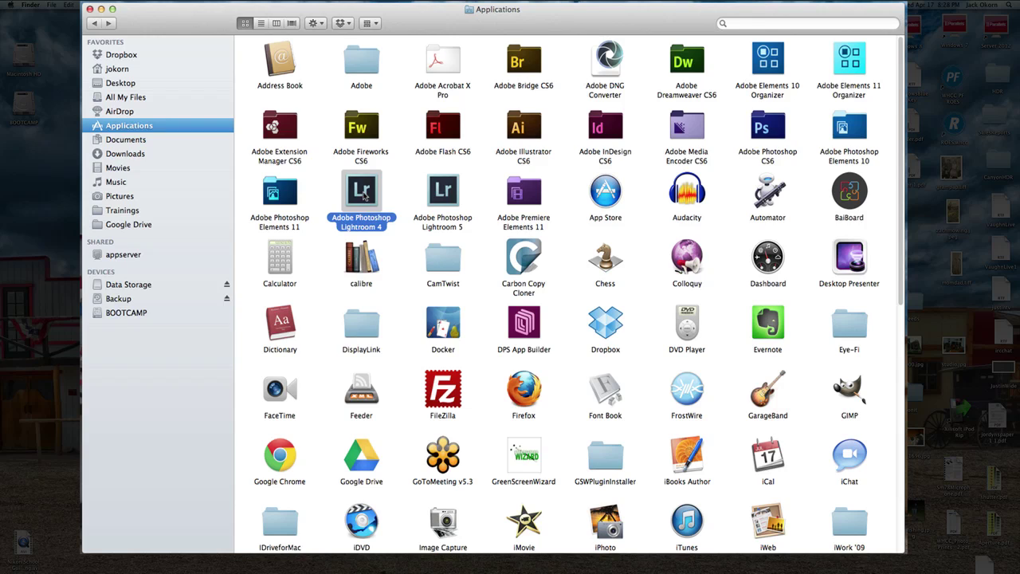
right_click(363, 195)
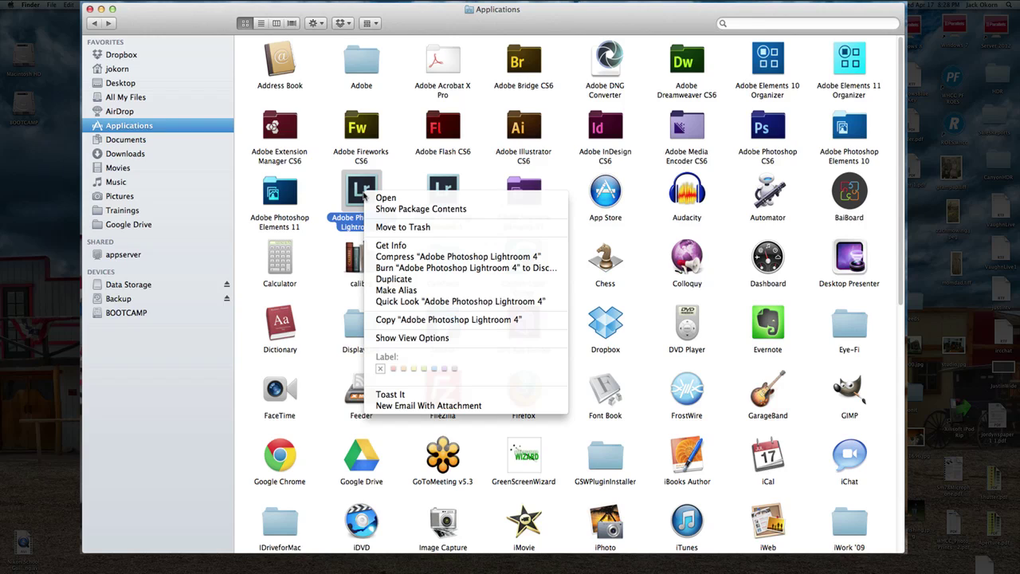
click(374, 209)
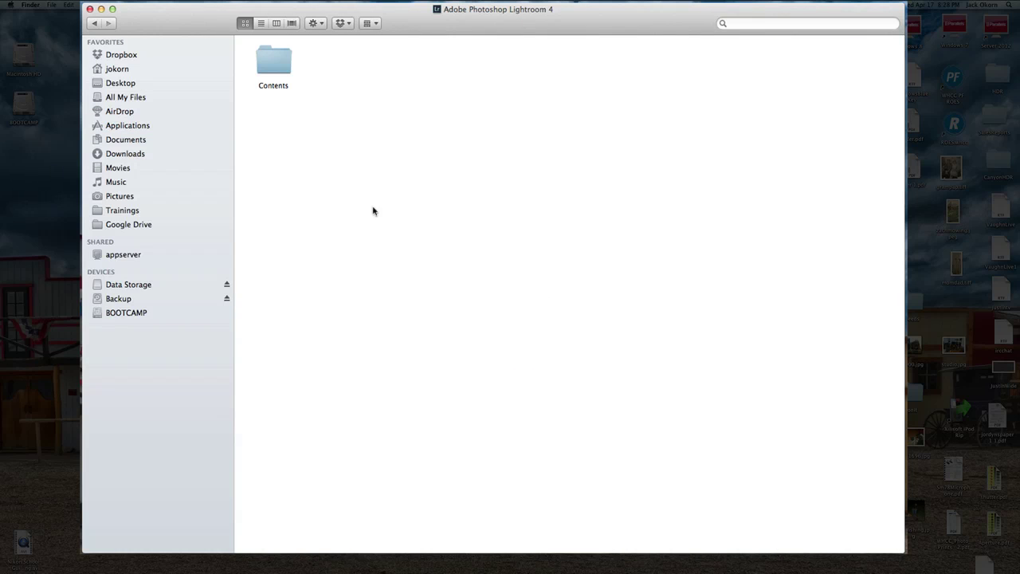
Open Lightroom 4's Contents > PlugIns folder, now holding tether-nikon-plugin_1.lrplugin beside the original.
click(281, 67)
double_click(281, 67)
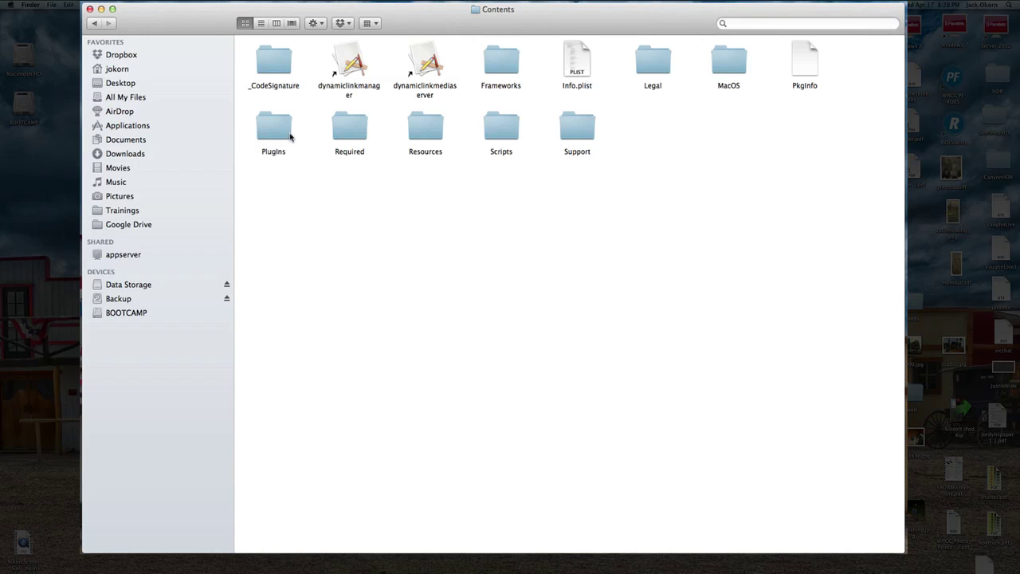
click(275, 134)
double_click(275, 134)
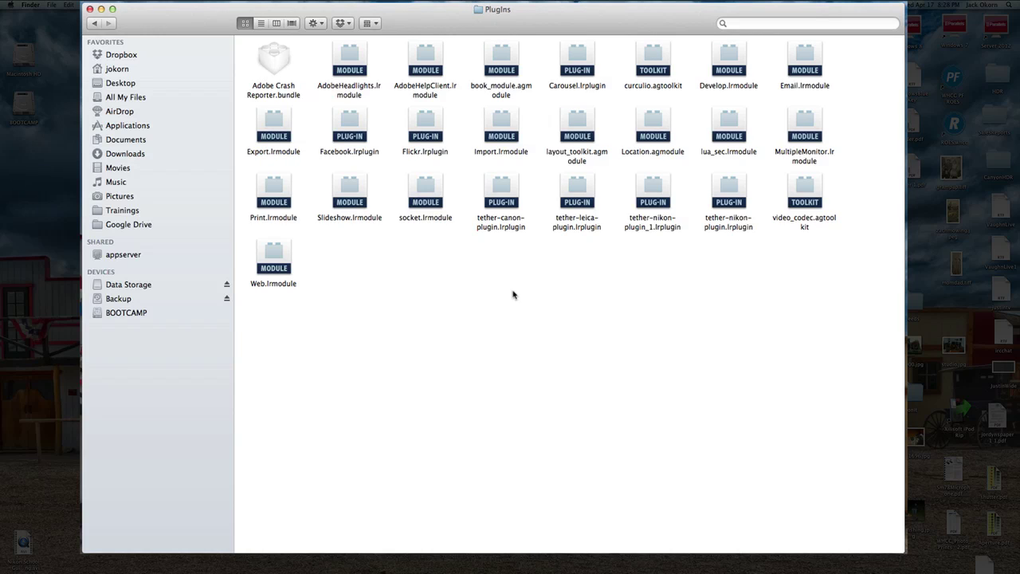
click(645, 223)
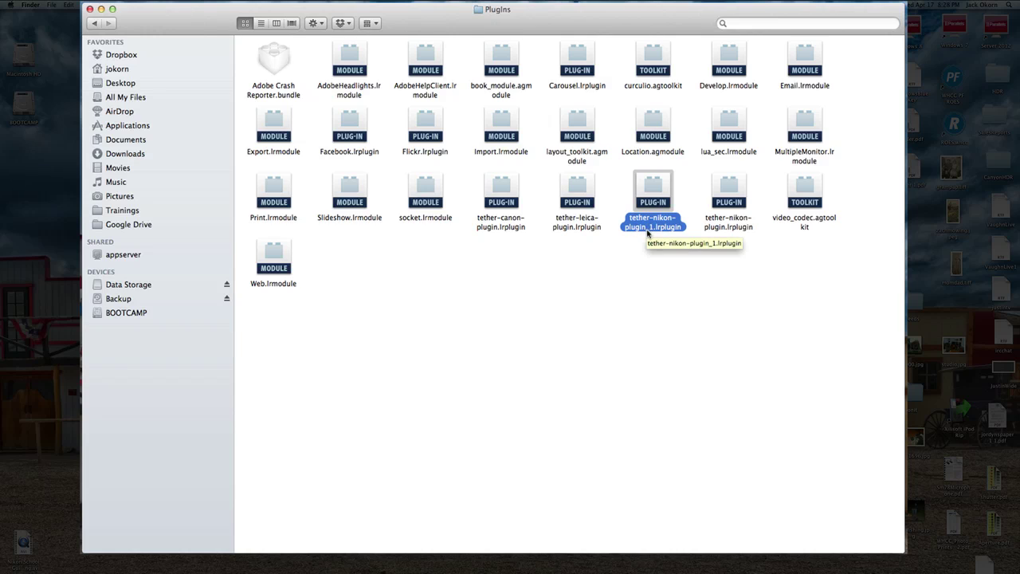
click(635, 275)
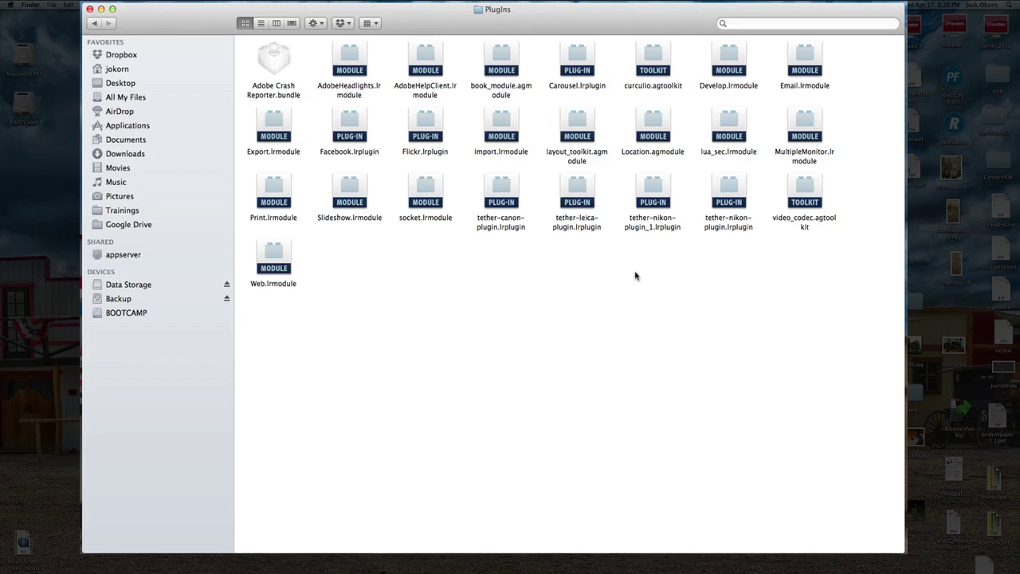
right_click(579, 283)
click(568, 259)
Close the PlugIns Finder window and launch Lightroom 4 from the Dock.
click(90, 10)
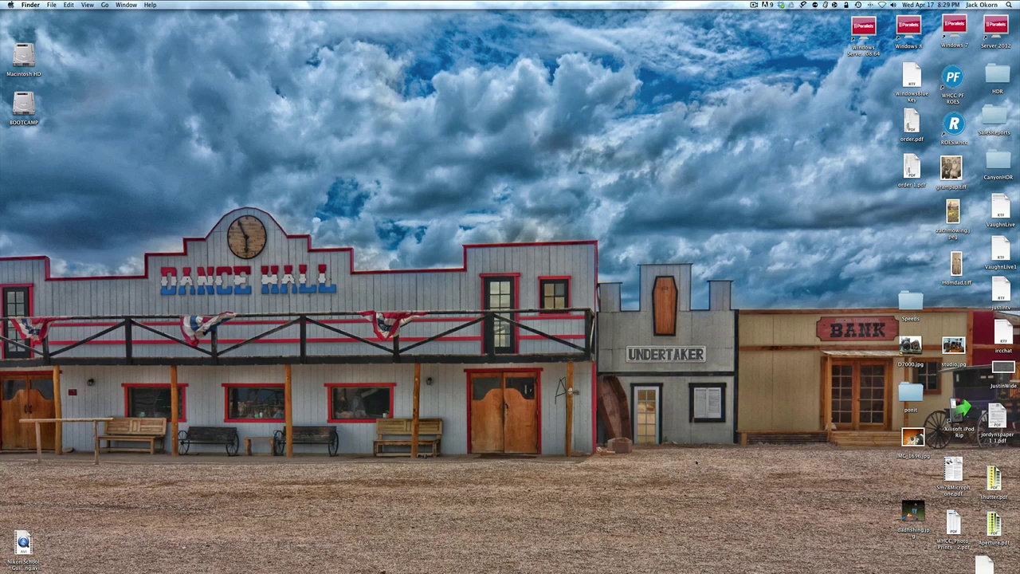
mouse_move(576, 568)
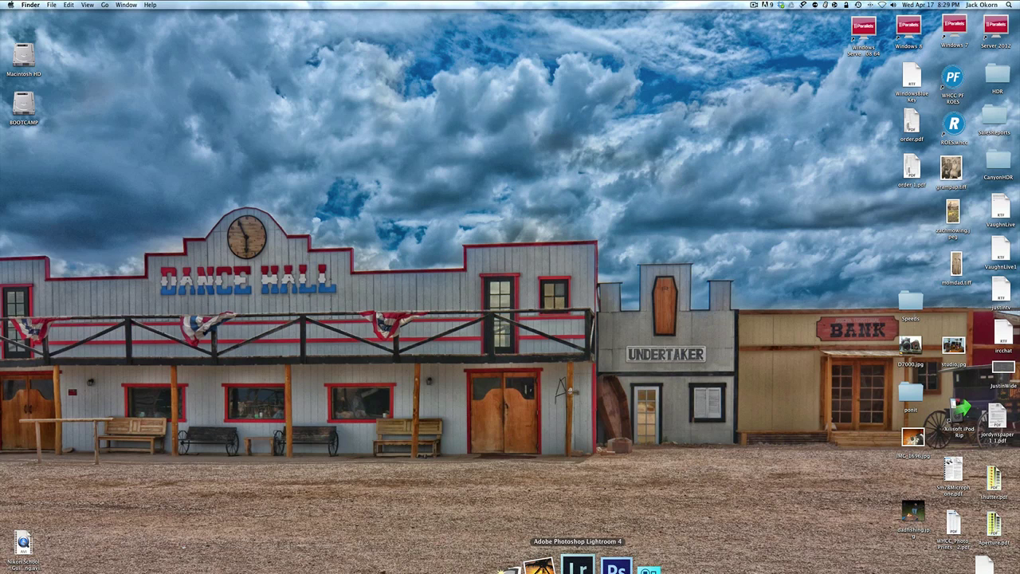
click(577, 566)
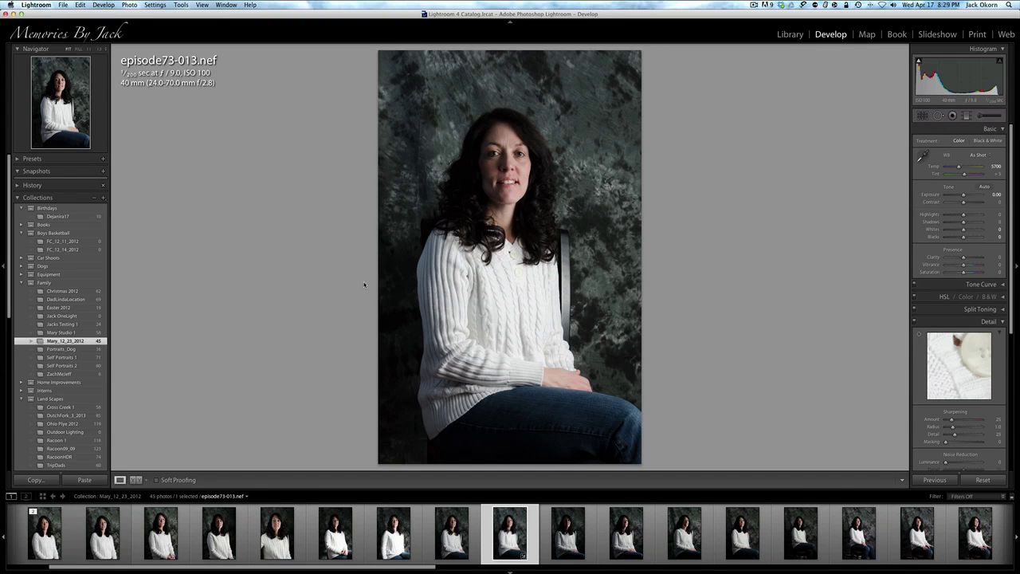
Review the D600Test Tethered Capture Settings, then dismiss them without starting a session.
click(63, 6)
mouse_move(73, 78)
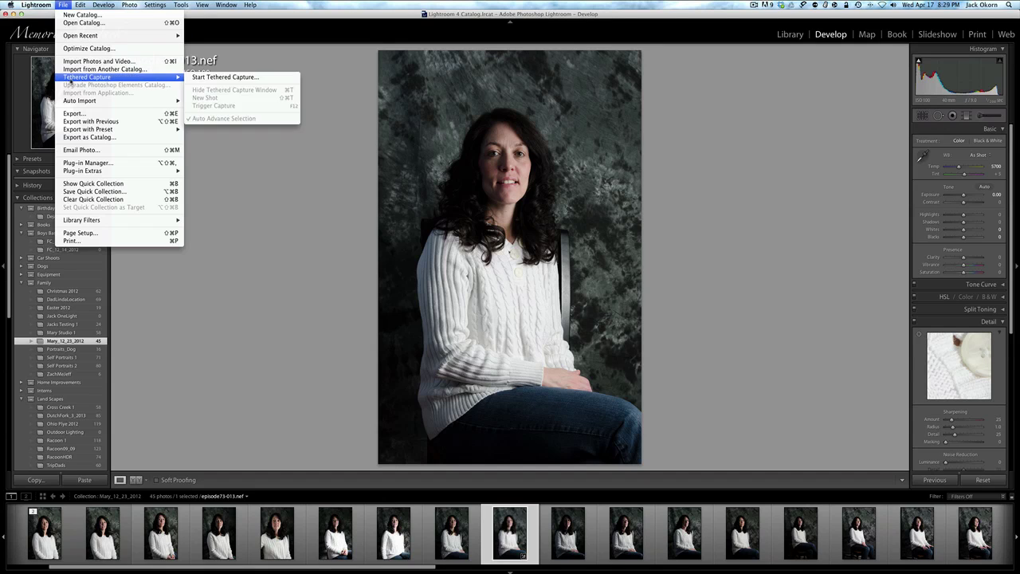
click(215, 77)
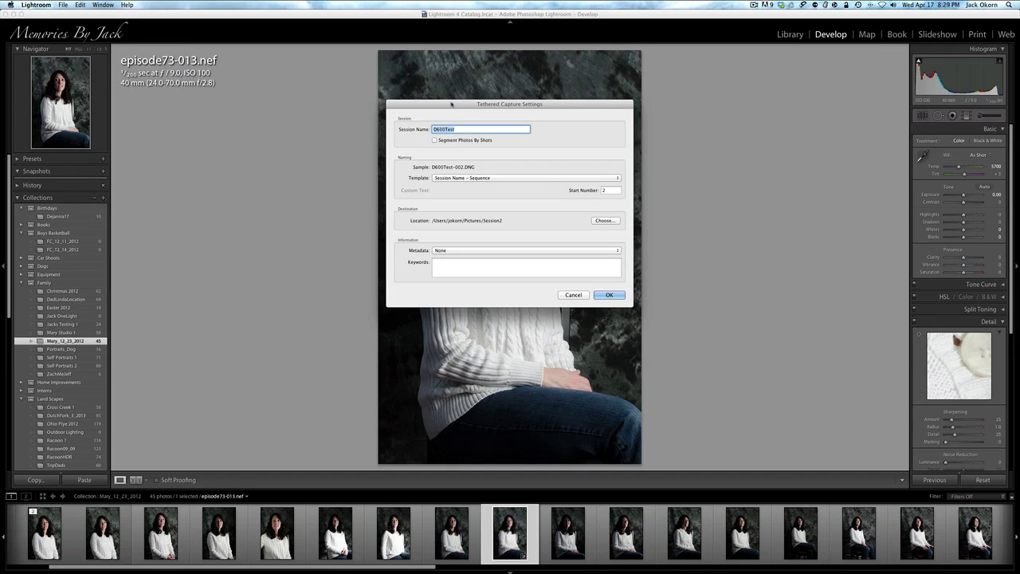
drag(485, 111, 498, 113)
double_click(476, 133)
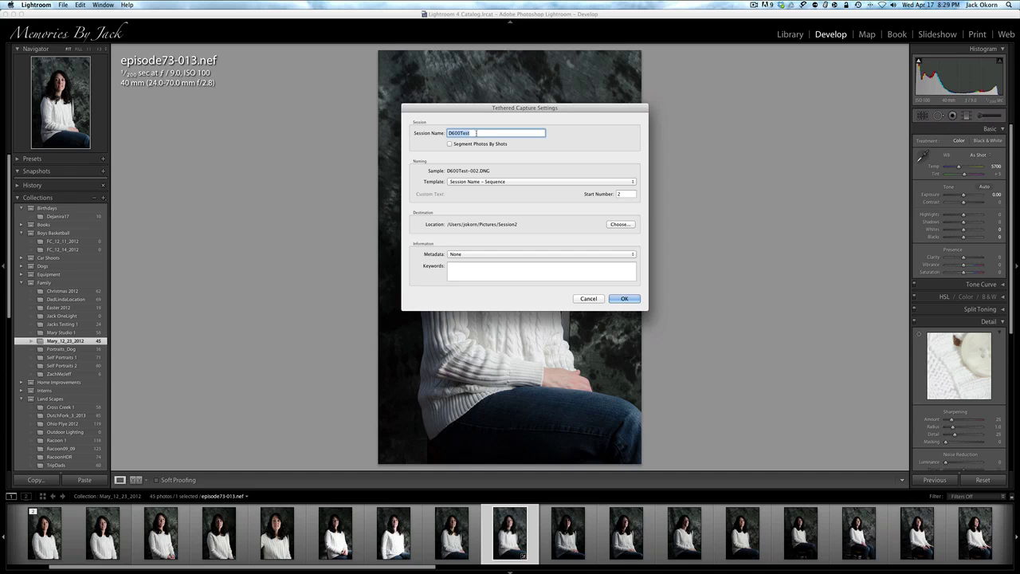
key(Return)
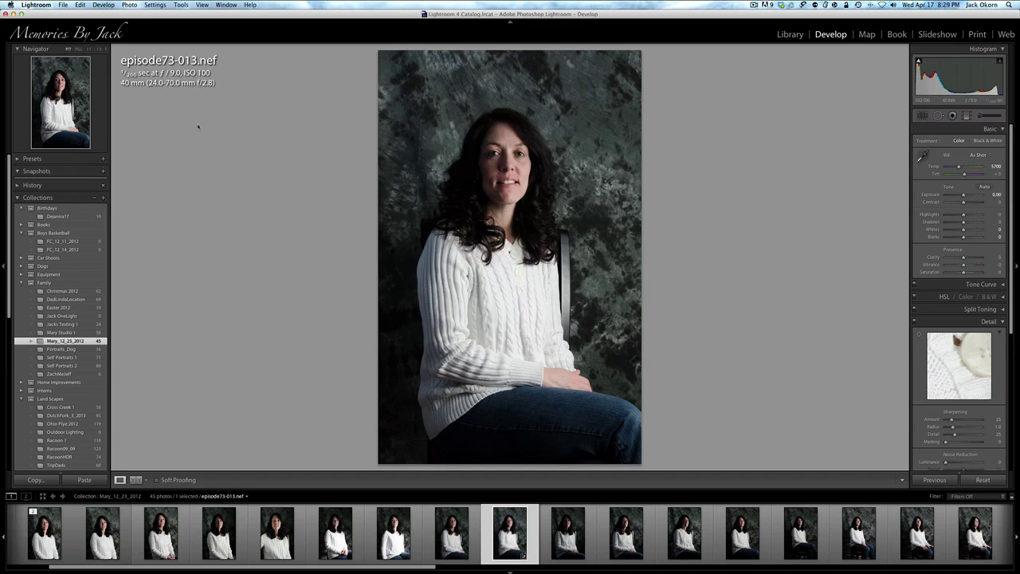
View Lightroom 4's About version and credits window, close it, and open the File menu.
click(46, 7)
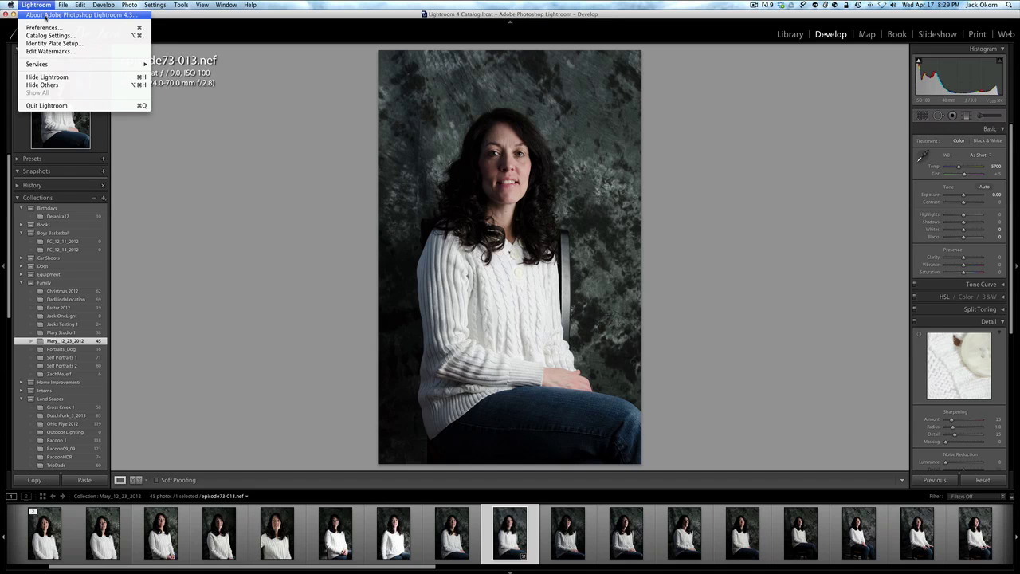
click(45, 16)
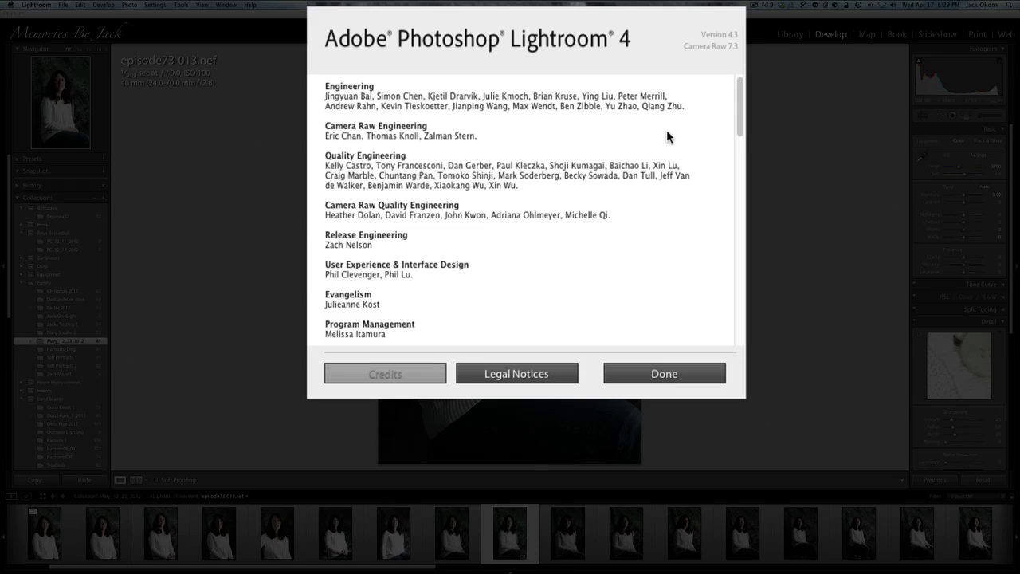
click(664, 377)
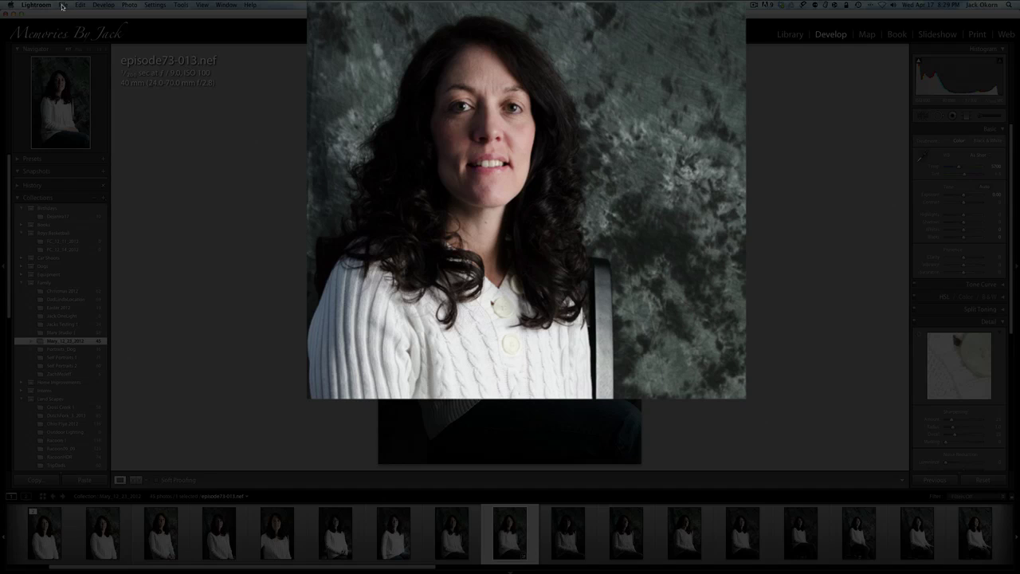
click(63, 6)
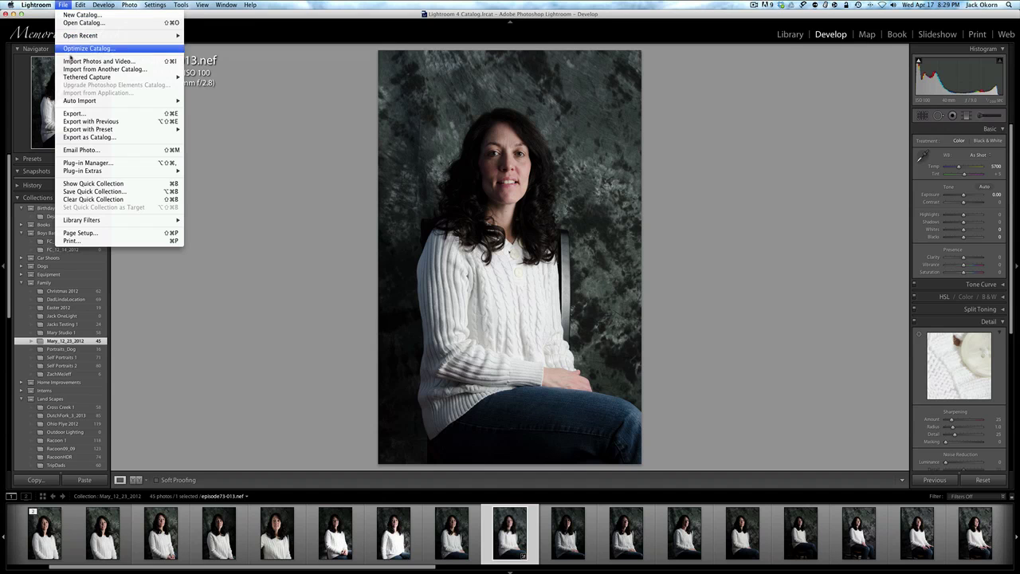
Start the D600Test tethered capture session and move the capture bar lower on screen.
mouse_move(76, 77)
click(216, 77)
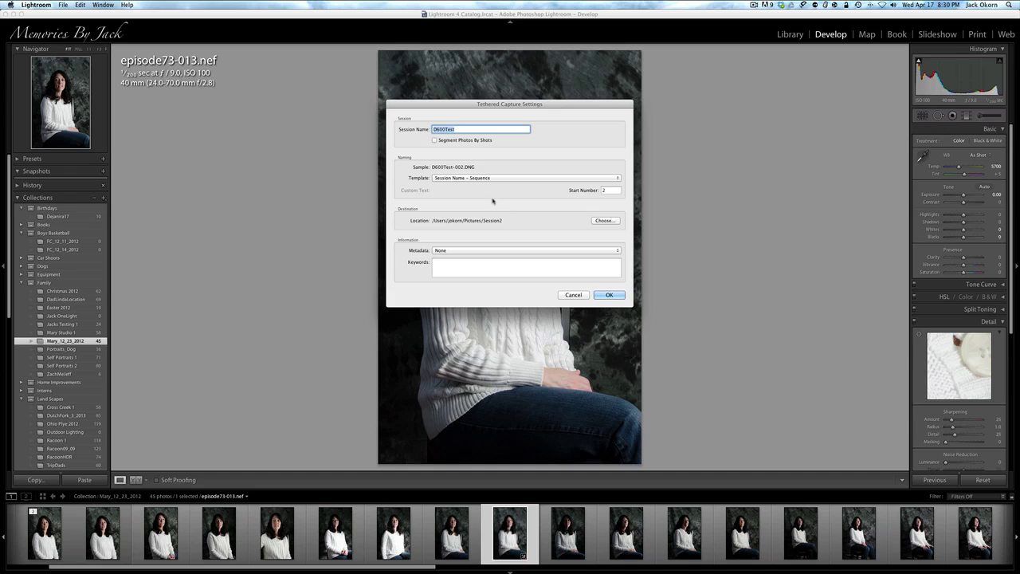
key(Return)
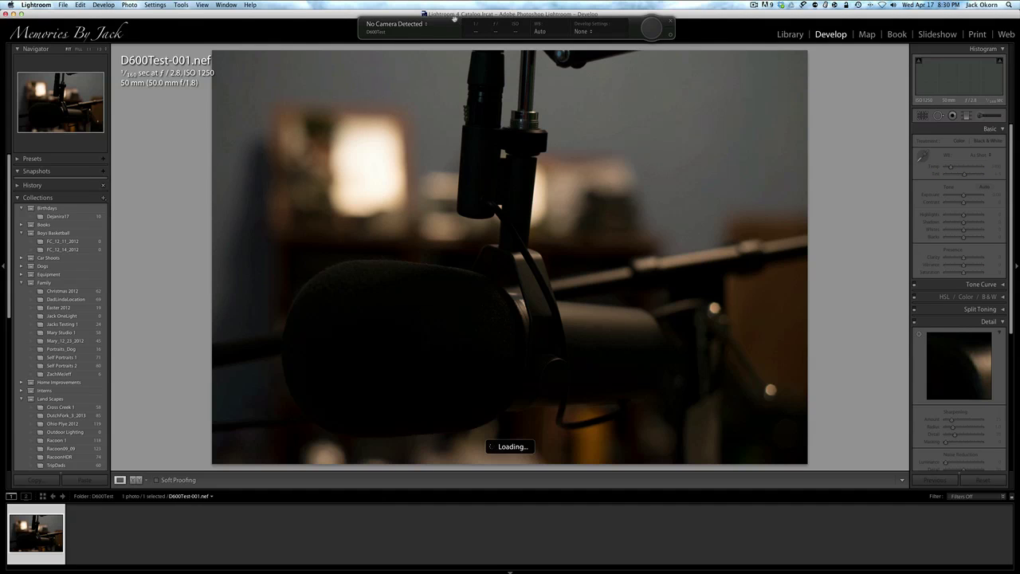
drag(454, 21, 457, 188)
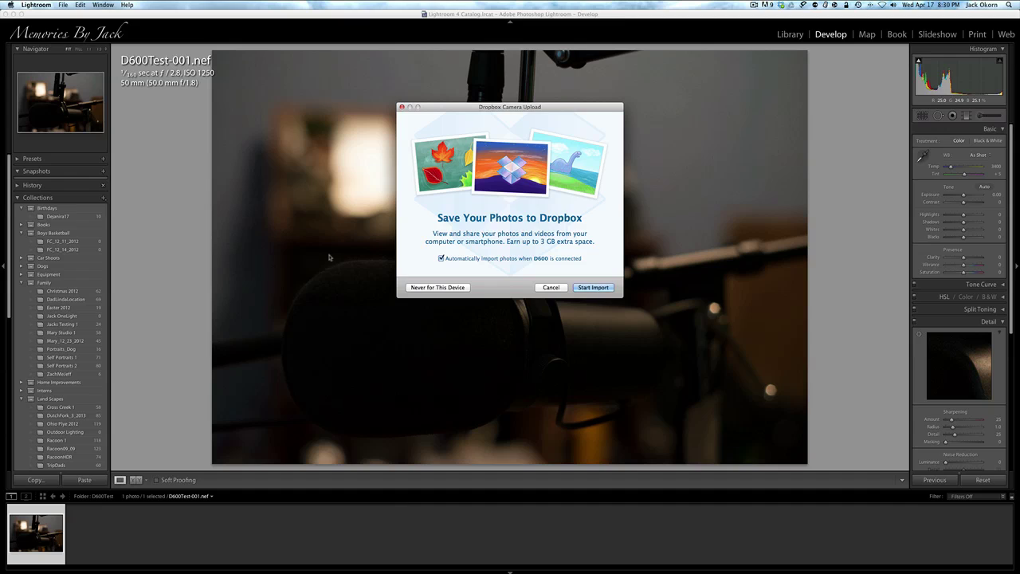
Turn off Dropbox auto-import for the D600 with 'Never for This Device', then zoom 1:1 and back.
click(440, 259)
click(437, 287)
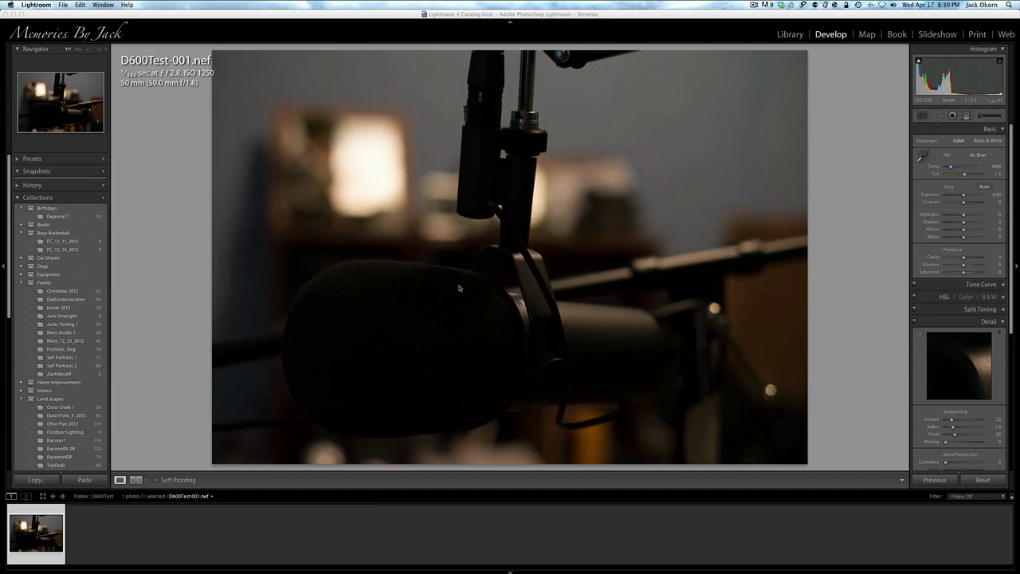
click(459, 288)
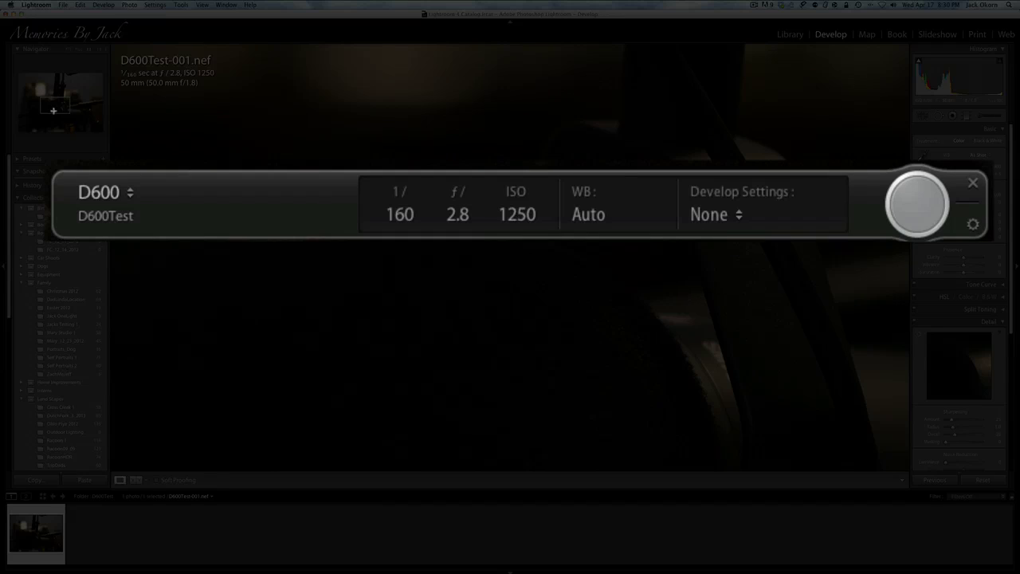
click(50, 115)
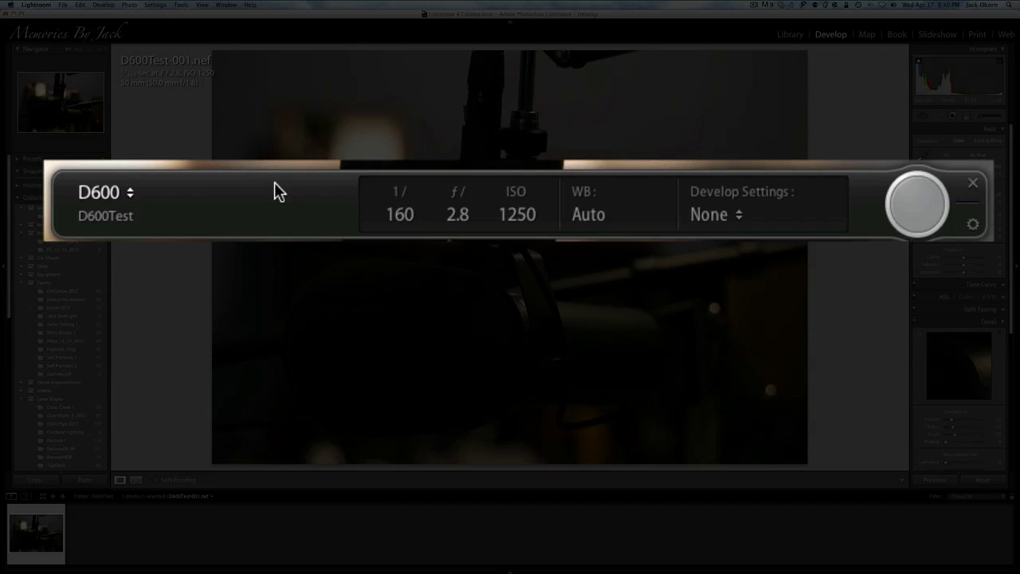
Confirm D600 as the tethered camera in the capture bar's camera list.
click(300, 191)
click(300, 199)
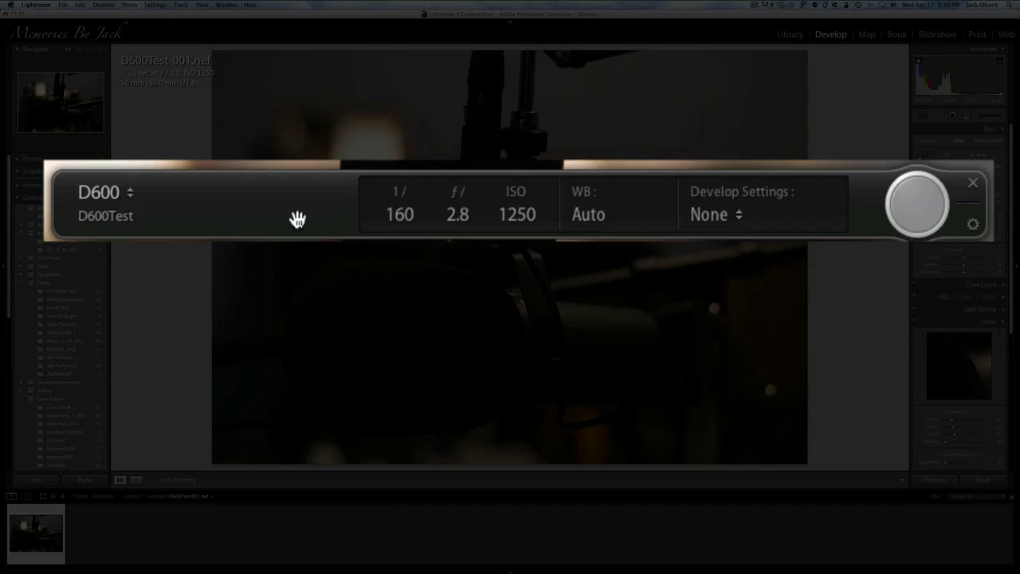
click(132, 197)
Close the camera list with the D600 still chosen as the tethered camera.
click(180, 231)
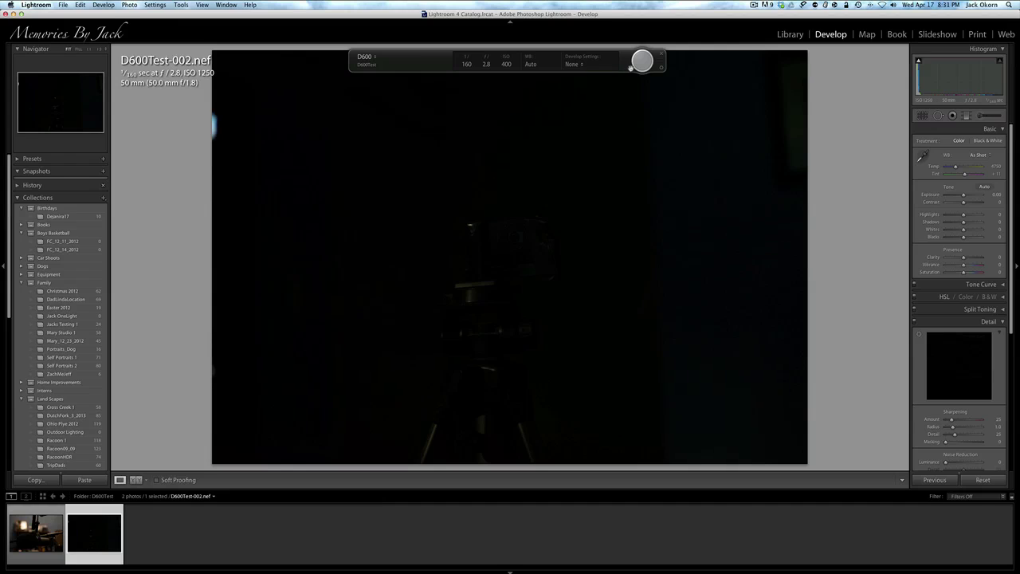
Fire the shutter from the tethered capture bar to take a test shot of the tripod.
click(641, 62)
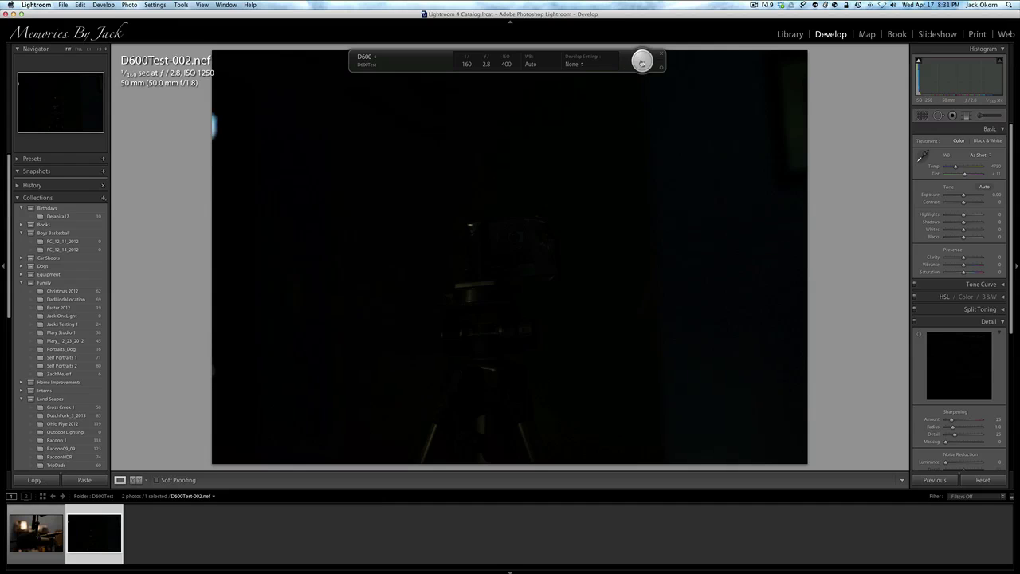